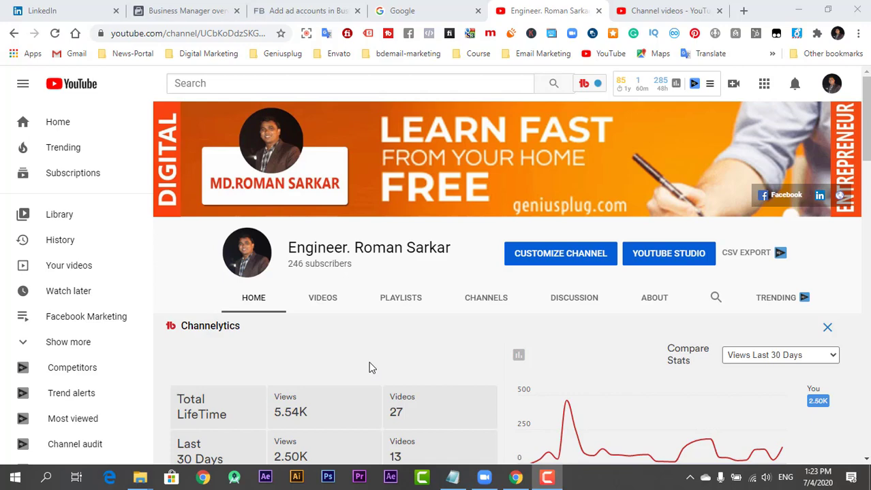
Browse the Business Manager landing page, check the YouTube tab briefly, then return to Business Manager
{"action": "left_click", "coordinate": [176, 10]}
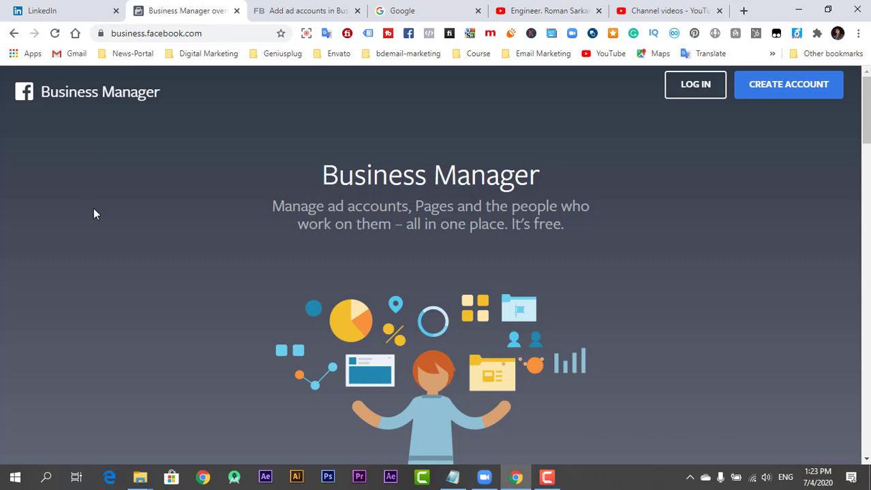
{"action": "scroll", "coordinate": [95, 214], "scroll_direction": "down", "scroll_amount": 6}
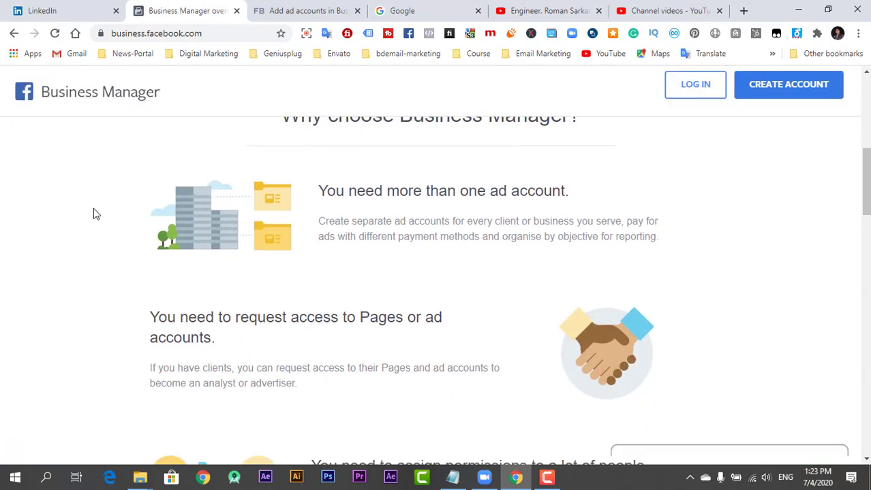
{"action": "scroll", "coordinate": [96, 214], "scroll_direction": "down", "scroll_amount": 4}
{"action": "scroll", "coordinate": [95, 214], "scroll_direction": "up", "scroll_amount": 10}
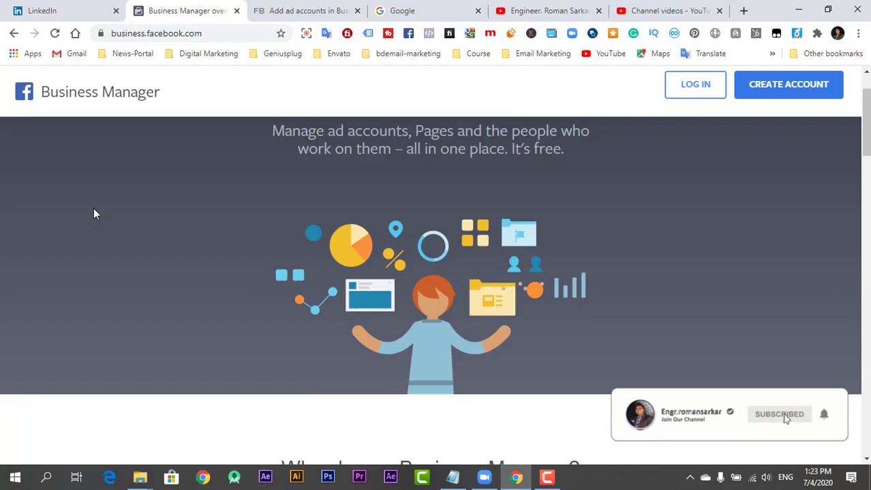
{"action": "scroll", "coordinate": [94, 214], "scroll_direction": "up", "scroll_amount": 1}
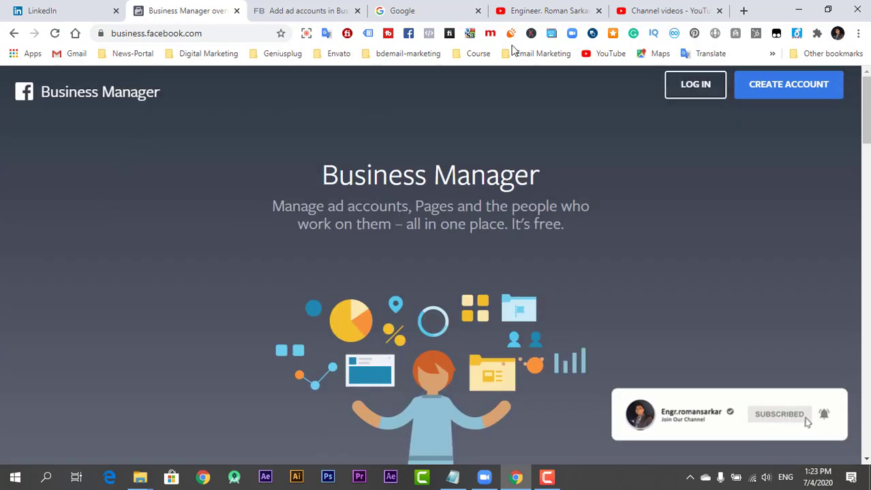
{"action": "left_click", "coordinate": [528, 15]}
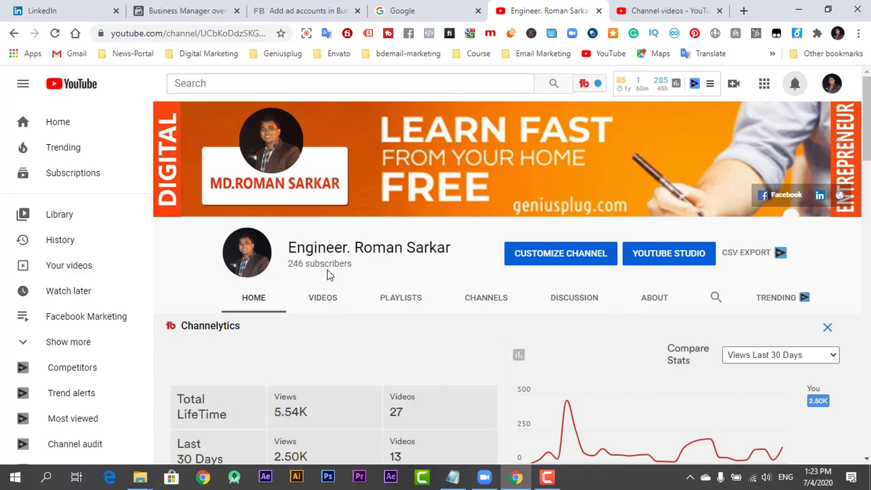
{"action": "left_click", "coordinate": [195, 6]}
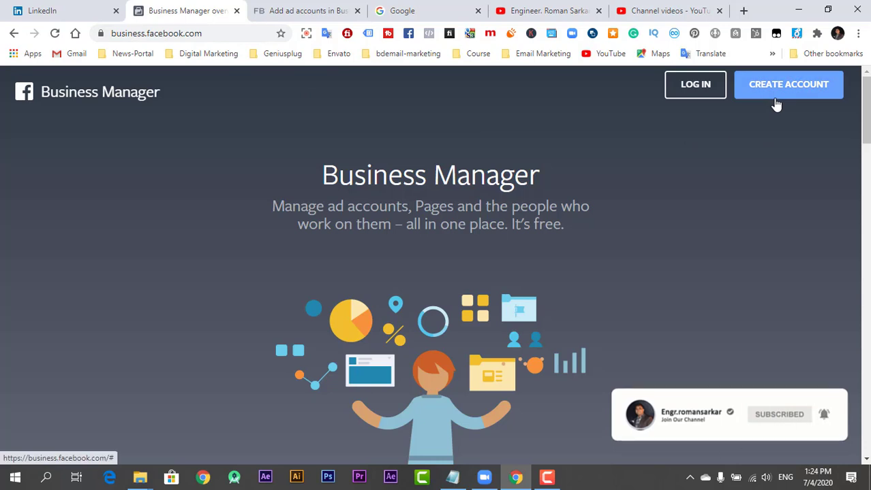
Log in with the saved credentials and begin creating a Business Manager account
{"action": "left_click", "coordinate": [705, 98]}
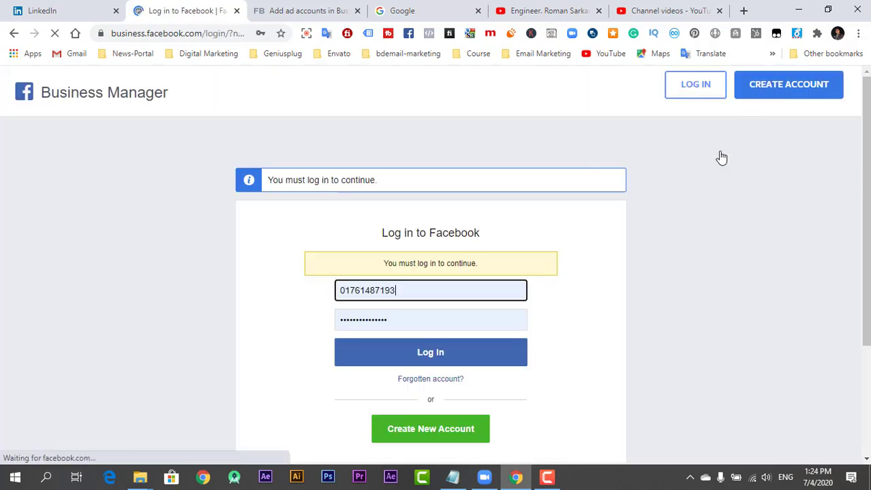
{"action": "left_click", "coordinate": [440, 359]}
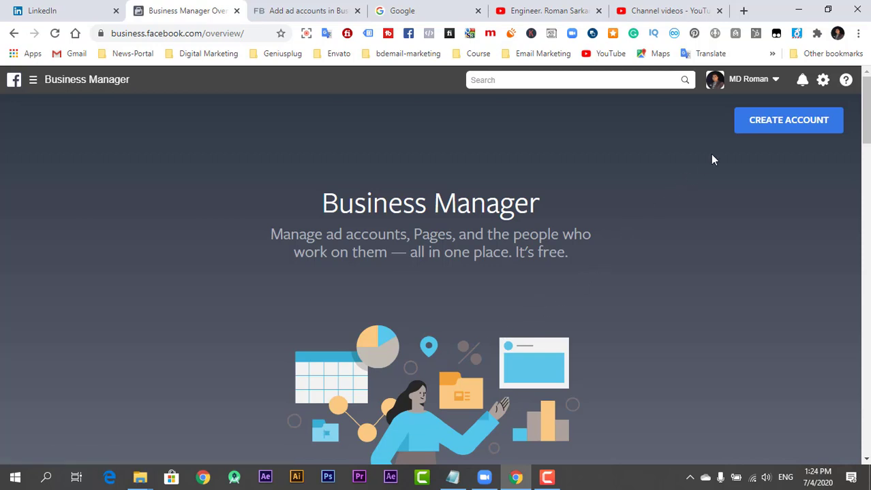
{"action": "left_click", "coordinate": [770, 133]}
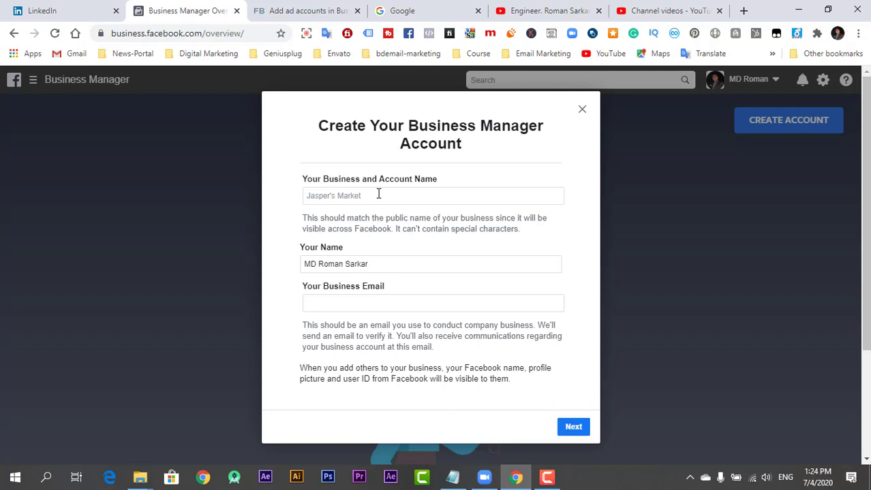
Enter the business name and the business email address, then continue to the next step
{"action": "left_click", "coordinate": [378, 194]}
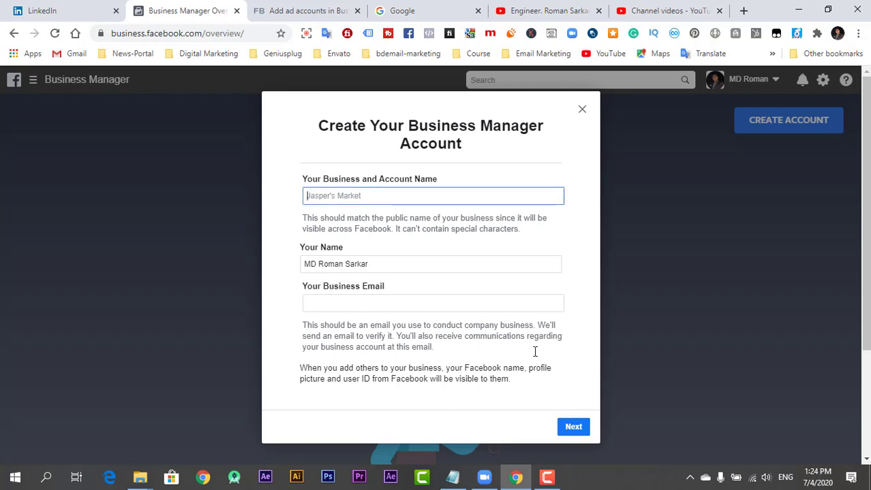
{"action": "left_click", "coordinate": [572, 429]}
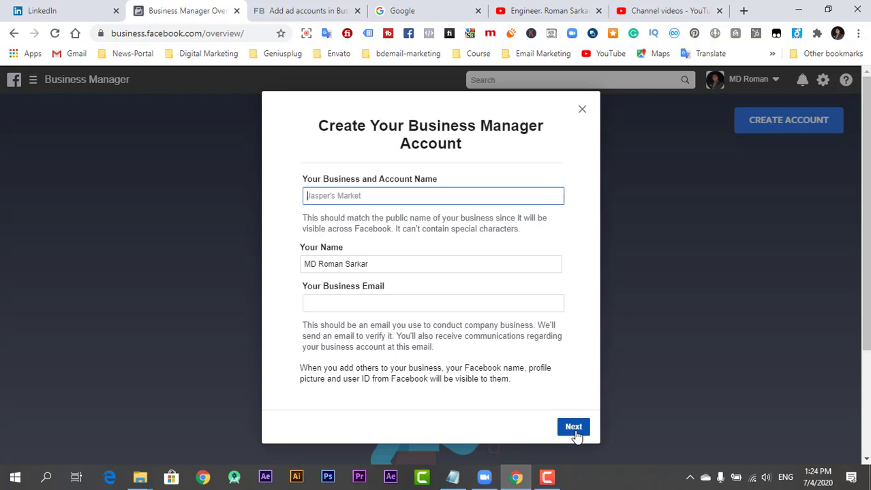
{"action": "left_click", "coordinate": [374, 199]}
{"action": "type", "text": "Roman"}
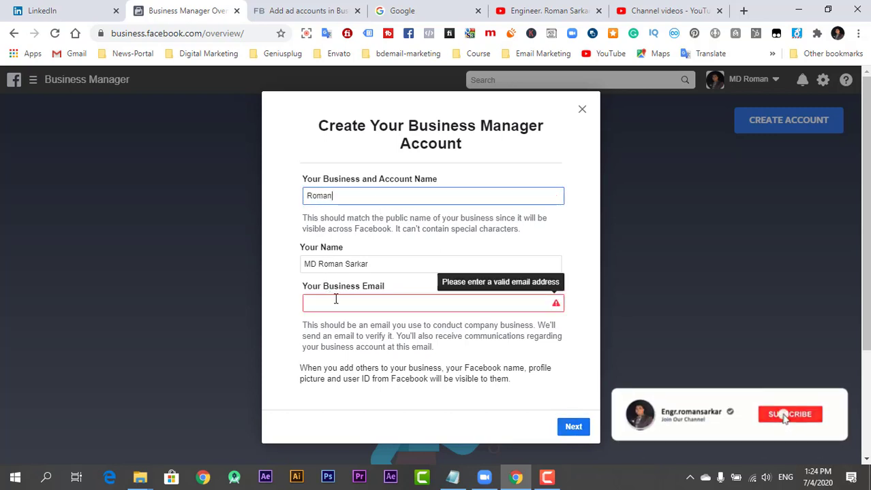
{"action": "left_click", "coordinate": [335, 300]}
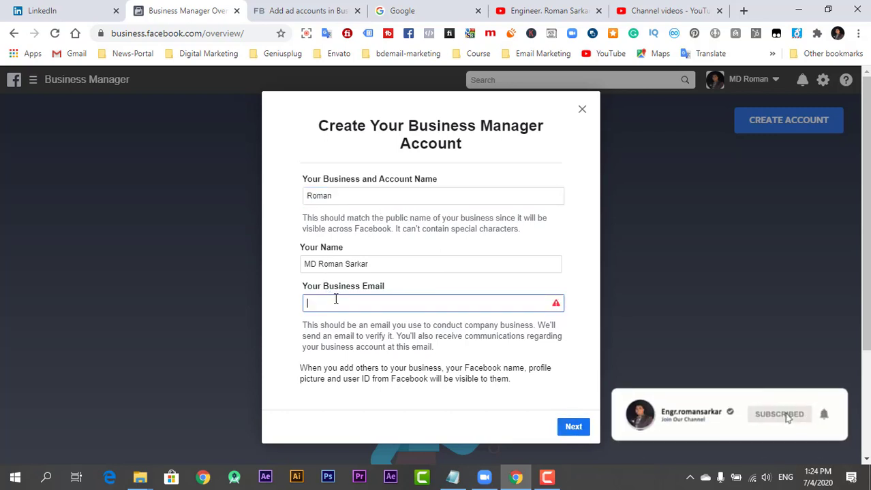
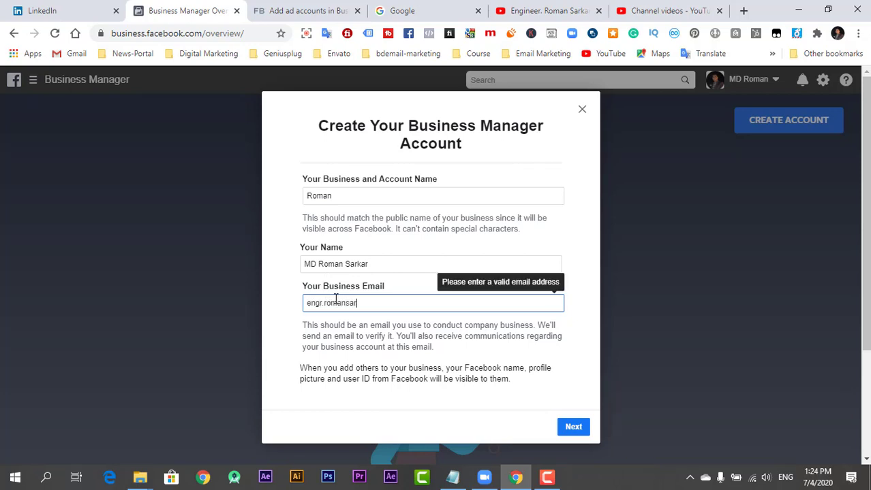
{"action": "left_click", "coordinate": [575, 429]}
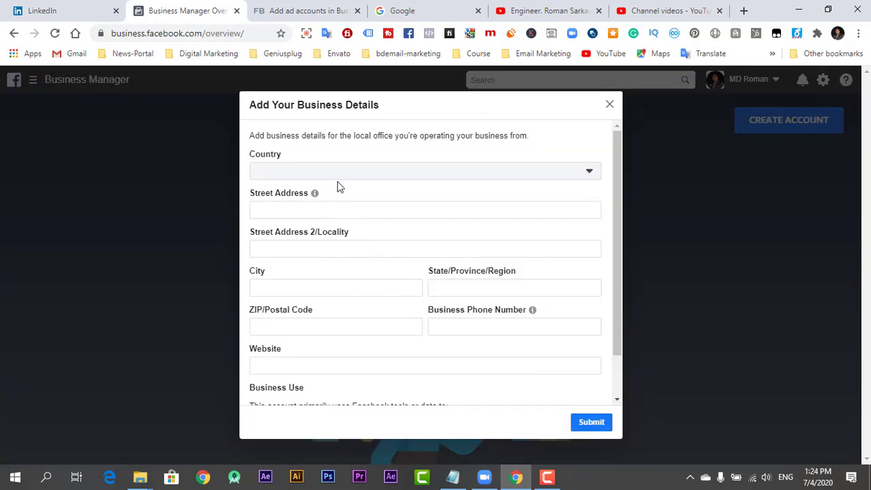
Open and close the country list, then close the Add Your Business Details form unsubmitted
{"action": "left_click", "coordinate": [336, 171]}
{"action": "left_click", "coordinate": [337, 171]}
{"action": "scroll", "coordinate": [320, 280], "scroll_direction": "down", "scroll_amount": 2}
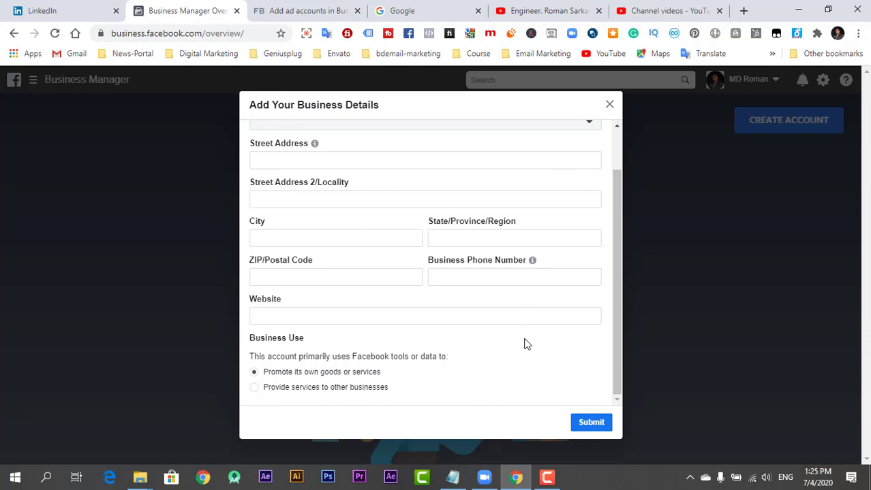
{"action": "scroll", "coordinate": [524, 344], "scroll_direction": "up", "scroll_amount": 2}
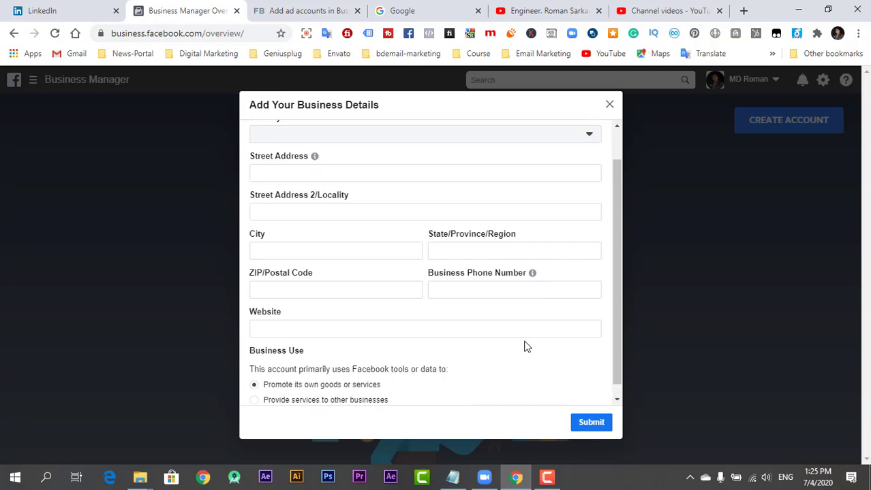
{"action": "left_click", "coordinate": [609, 105]}
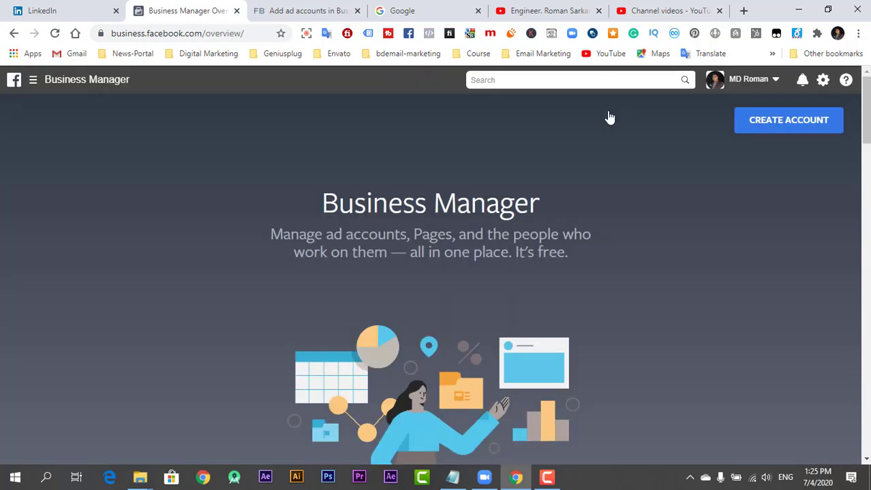
Switch into the user's own business from the account dropdown at top right
{"action": "left_click", "coordinate": [759, 87]}
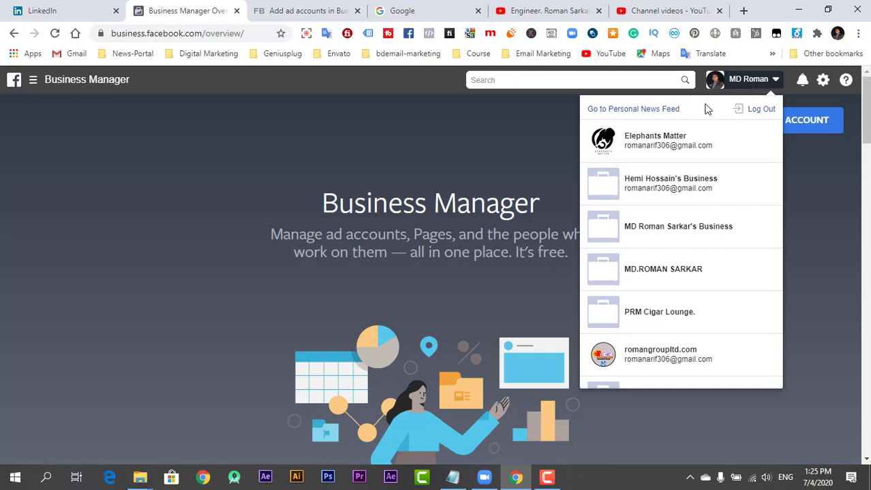
{"action": "scroll", "coordinate": [613, 306], "scroll_direction": "down", "scroll_amount": 3}
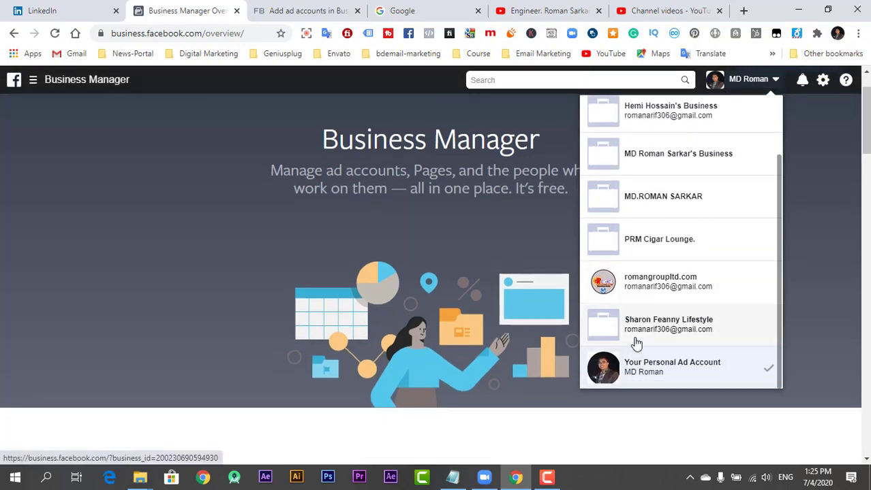
{"action": "scroll", "coordinate": [617, 340], "scroll_direction": "up", "scroll_amount": 3}
{"action": "scroll", "coordinate": [431, 247], "scroll_direction": "up", "scroll_amount": 2}
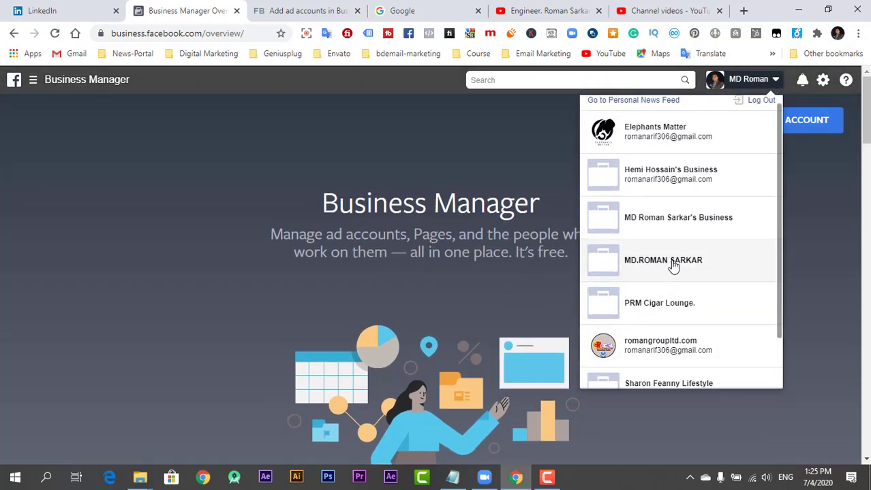
{"action": "left_click", "coordinate": [658, 219]}
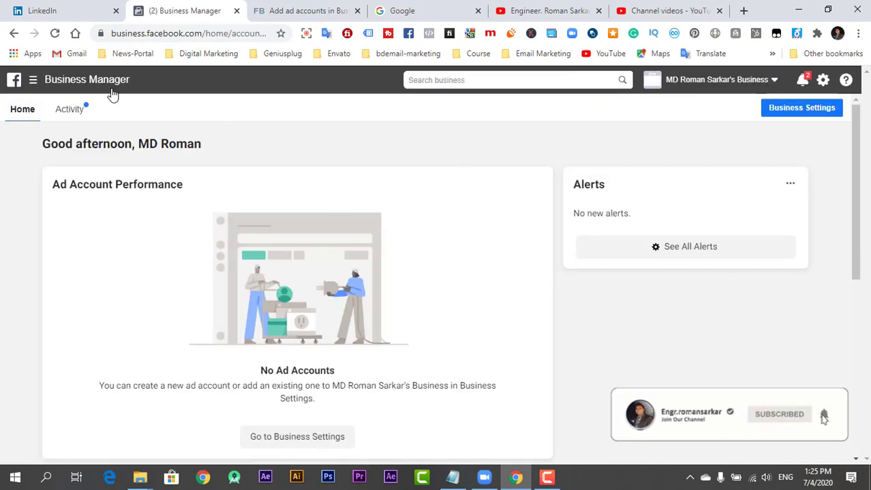
Scroll through the navigation menu's sections, then dismiss it to show the full Home page
{"action": "mouse_move", "coordinate": [79, 86]}
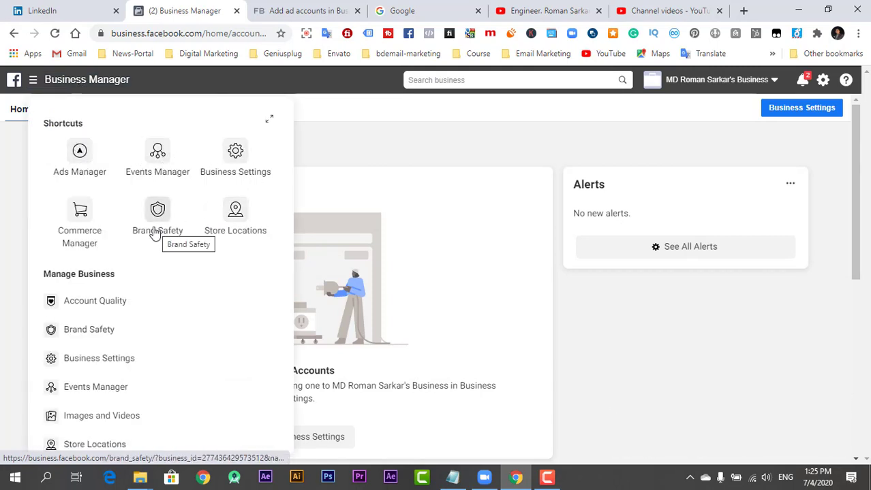
{"action": "scroll", "coordinate": [103, 336], "scroll_direction": "down", "scroll_amount": 1}
{"action": "scroll", "coordinate": [112, 383], "scroll_direction": "down", "scroll_amount": 3}
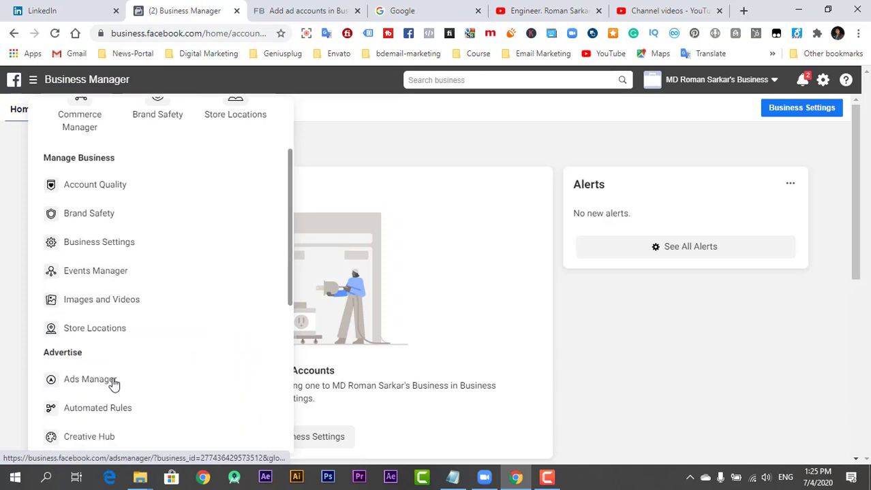
{"action": "scroll", "coordinate": [114, 394], "scroll_direction": "down", "scroll_amount": 3}
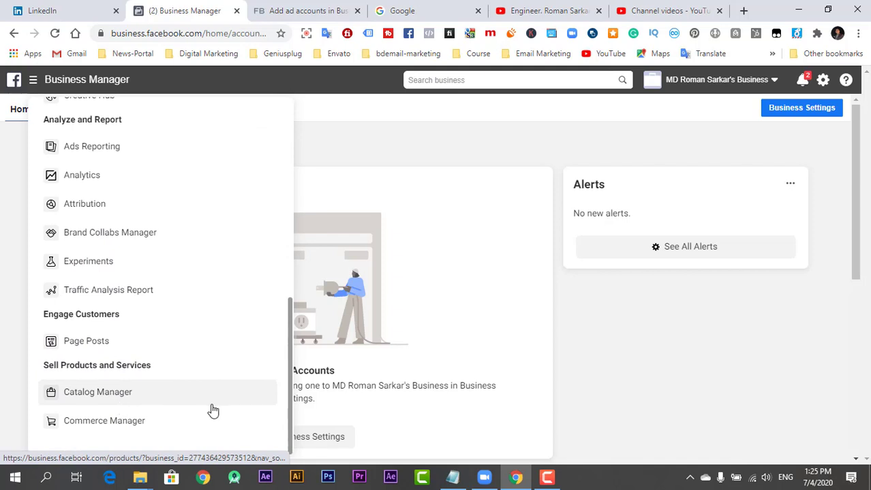
{"action": "scroll", "coordinate": [177, 299], "scroll_direction": "up", "scroll_amount": 9}
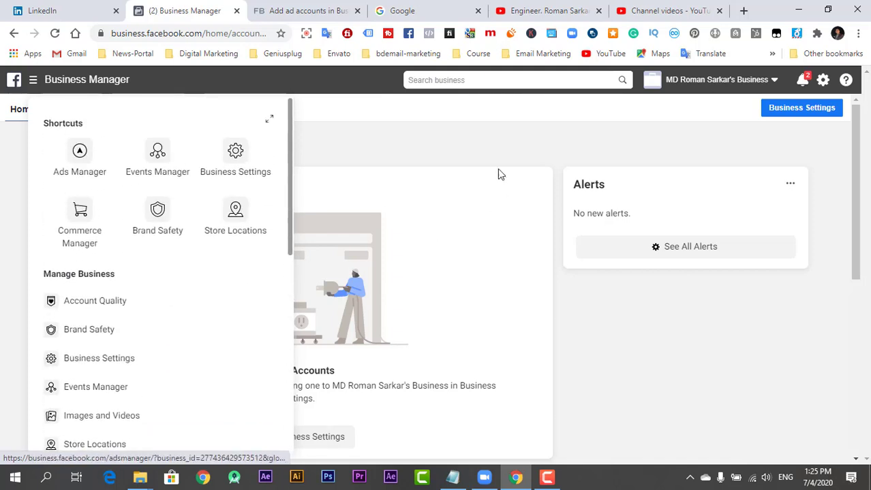
{"action": "left_click", "coordinate": [484, 134]}
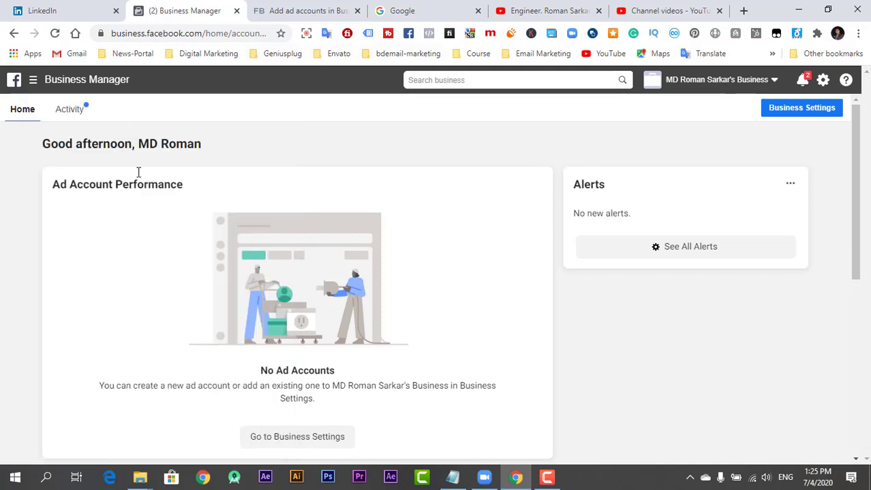
Open Business Settings and look through the Pages and People sections
{"action": "left_click", "coordinate": [822, 81]}
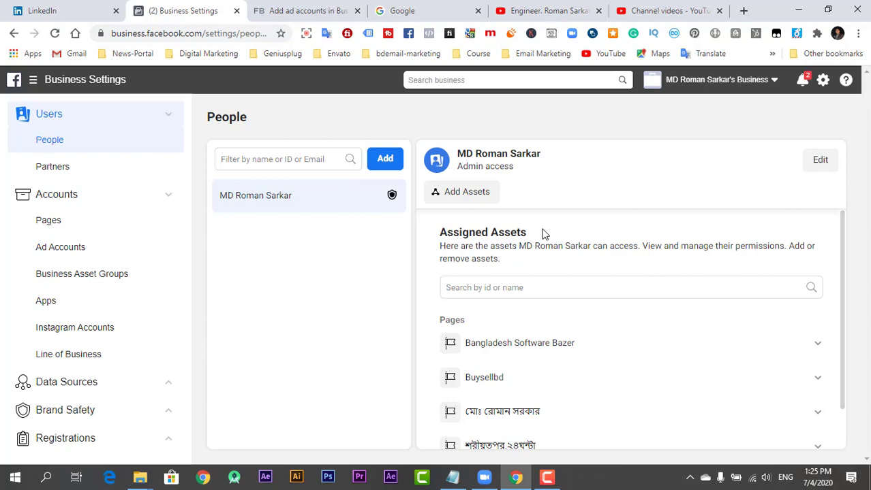
{"action": "scroll", "coordinate": [543, 233], "scroll_direction": "down", "scroll_amount": 1}
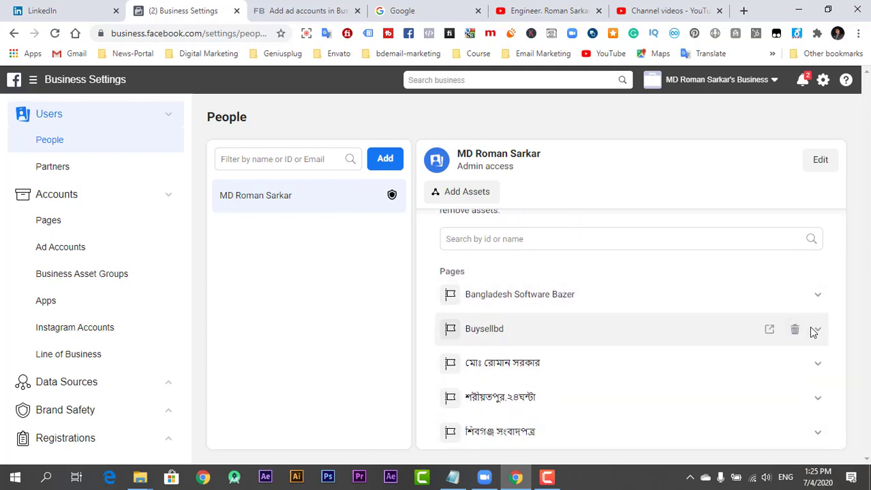
{"action": "left_click", "coordinate": [71, 219]}
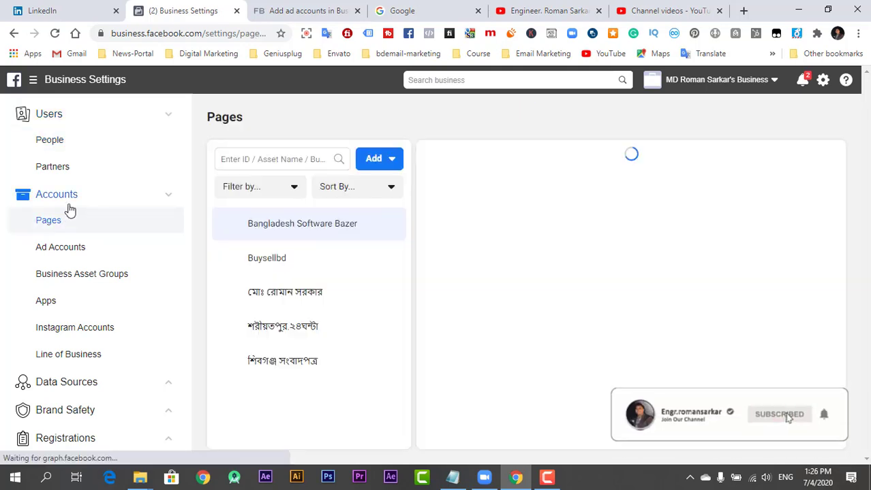
{"action": "left_click", "coordinate": [61, 148]}
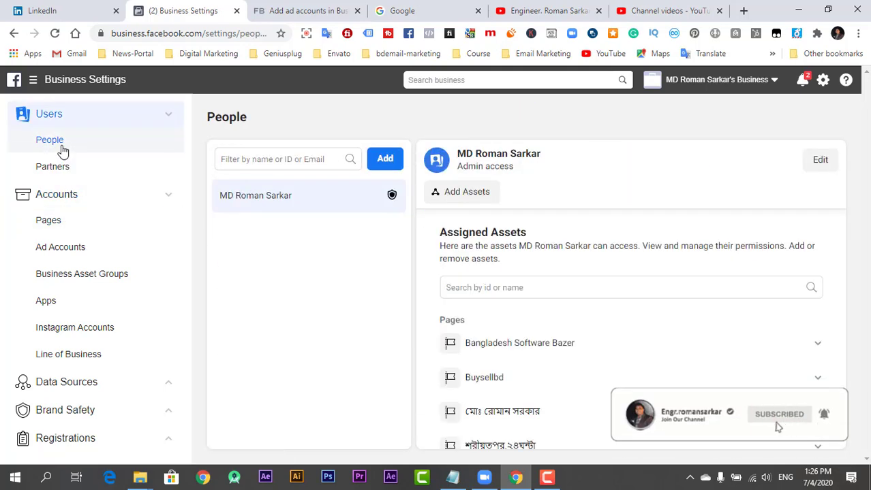
View the empty Ad Accounts list, then move on to Payments
{"action": "left_click", "coordinate": [85, 259]}
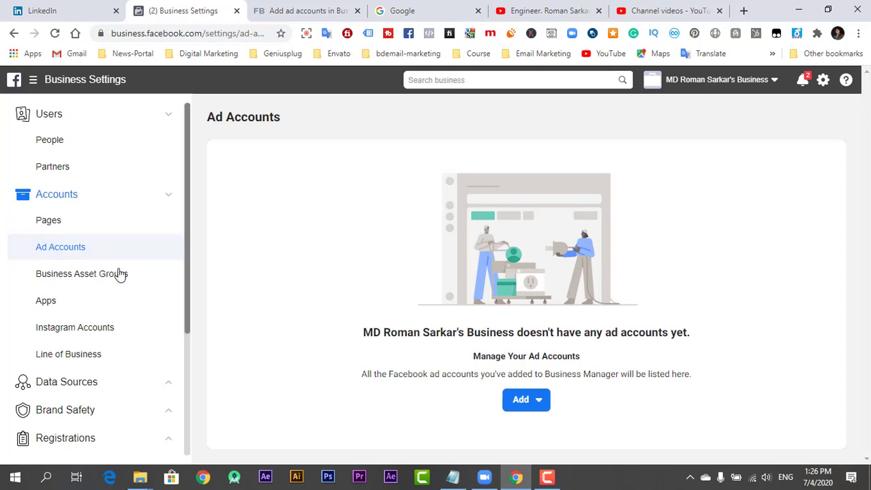
{"action": "scroll", "coordinate": [75, 307], "scroll_direction": "down", "scroll_amount": 3}
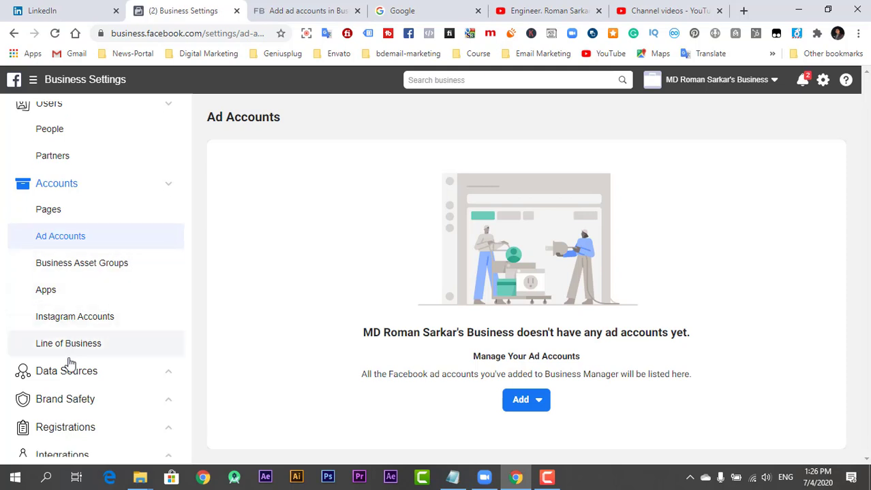
{"action": "scroll", "coordinate": [76, 359], "scroll_direction": "down", "scroll_amount": 2}
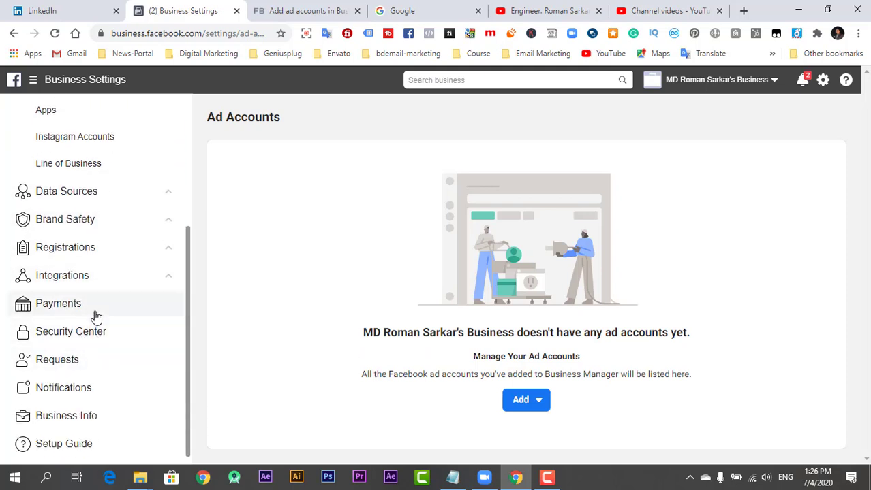
{"action": "left_click", "coordinate": [94, 315]}
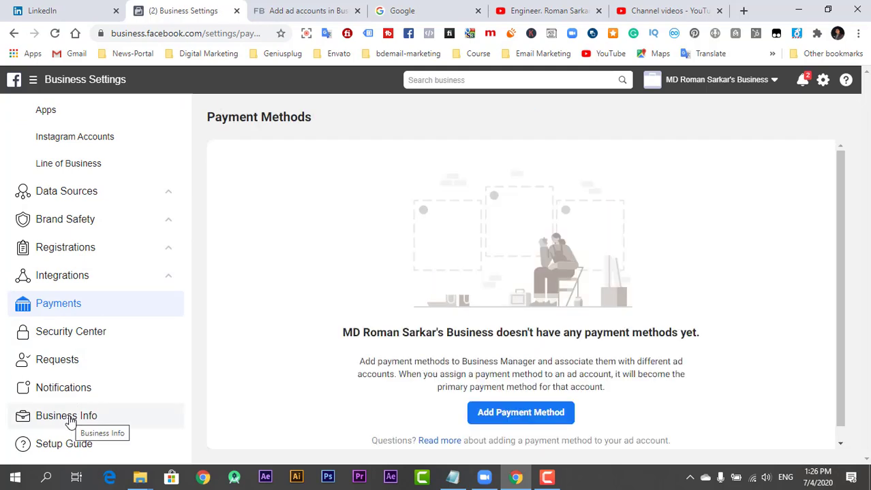
Review Business Info, including the Ad Account Creation Limit of 1, then switch to the help article
{"action": "left_click", "coordinate": [70, 422]}
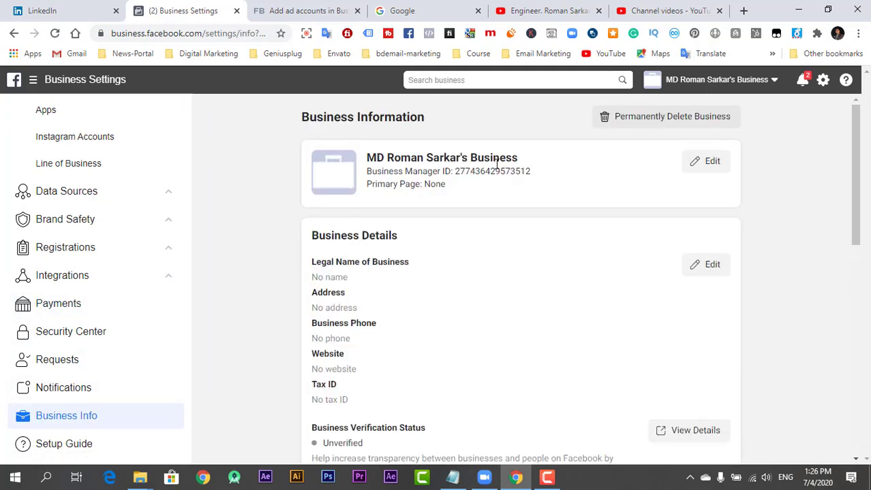
{"action": "scroll", "coordinate": [328, 353], "scroll_direction": "down", "scroll_amount": 8}
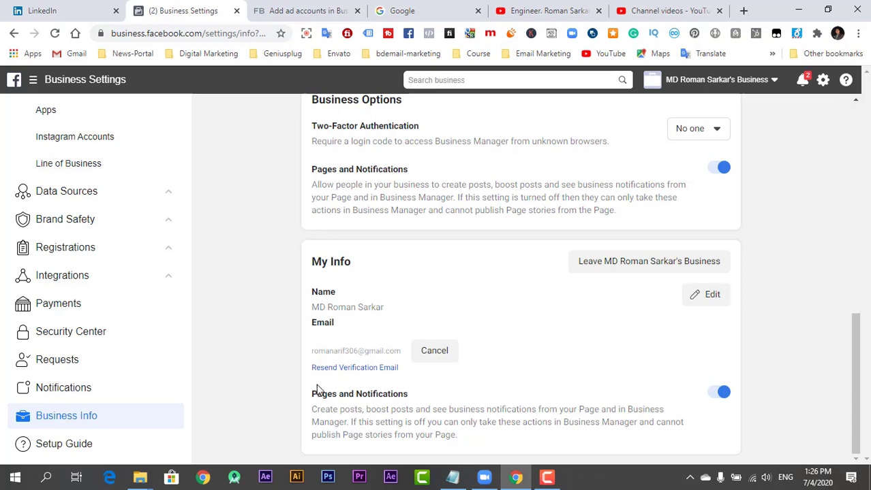
{"action": "scroll", "coordinate": [317, 390], "scroll_direction": "up", "scroll_amount": 1}
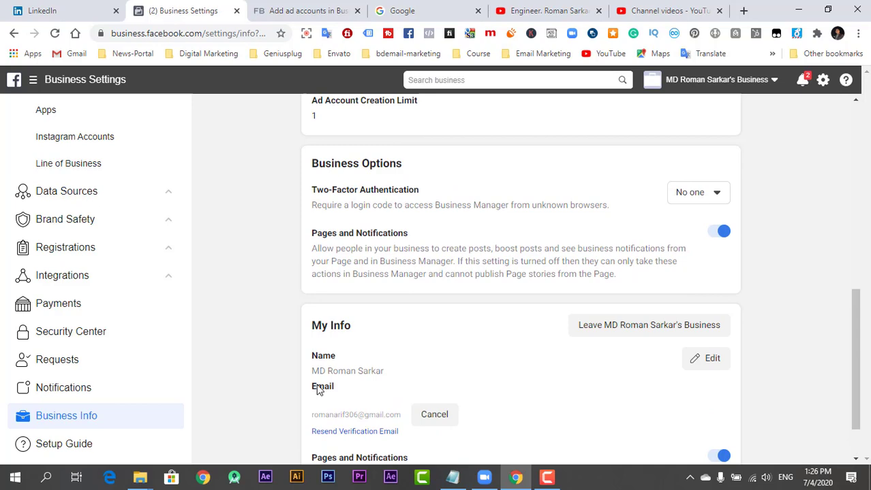
{"action": "scroll", "coordinate": [317, 389], "scroll_direction": "up", "scroll_amount": 1}
{"action": "scroll", "coordinate": [318, 386], "scroll_direction": "up", "scroll_amount": 1}
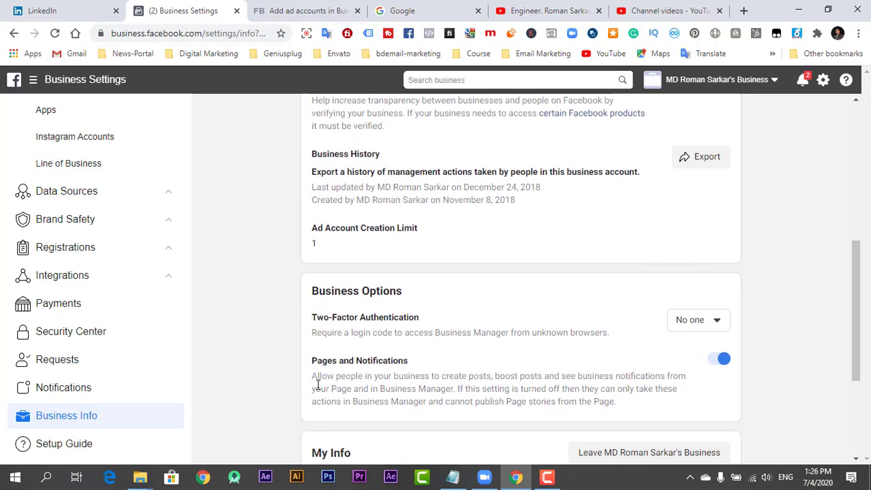
{"action": "scroll", "coordinate": [318, 386], "scroll_direction": "up", "scroll_amount": 2}
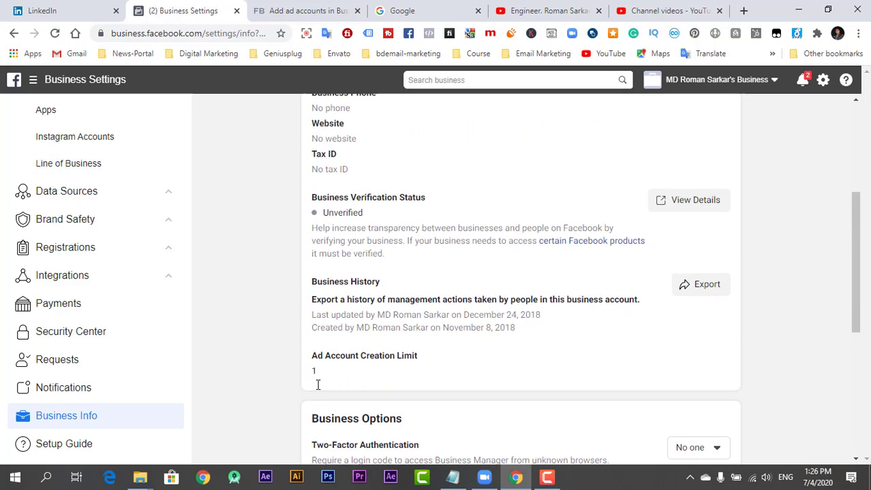
{"action": "scroll", "coordinate": [318, 385], "scroll_direction": "up", "scroll_amount": 2}
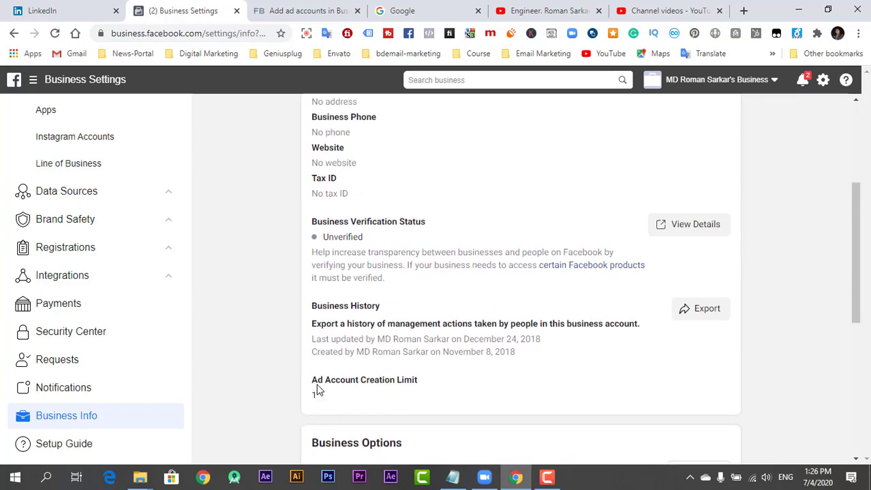
{"action": "left_click", "coordinate": [278, 19]}
Attempt to create a Facebook Page from the help page's extra options and dismiss the error
{"action": "mouse_move", "coordinate": [235, 121]}
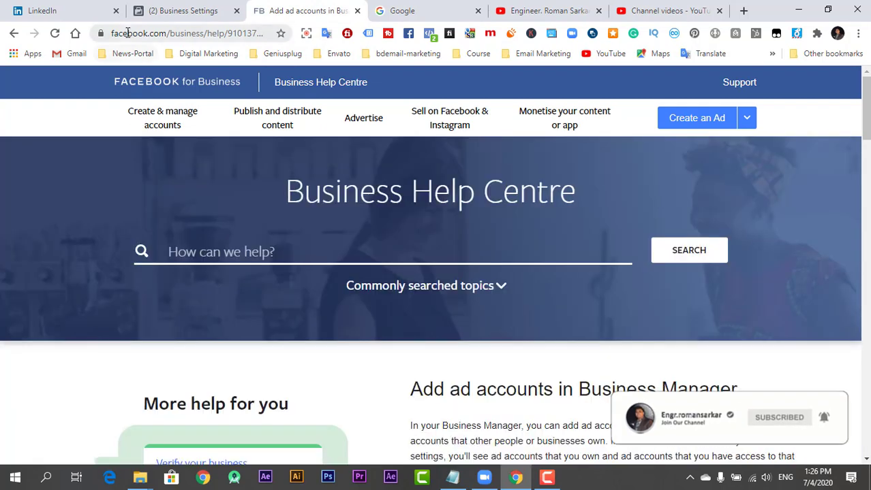
{"action": "left_click_drag", "start_coordinate": [112, 33], "coordinate": [355, 152]}
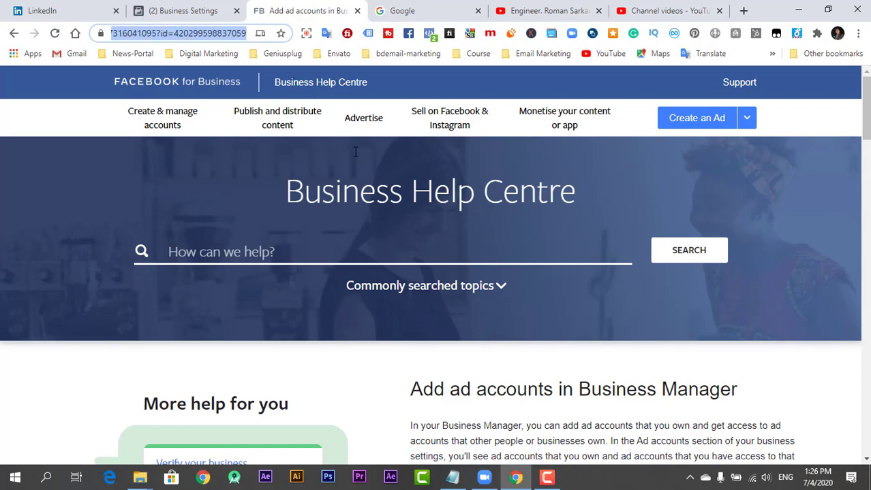
{"action": "left_click", "coordinate": [2, 306]}
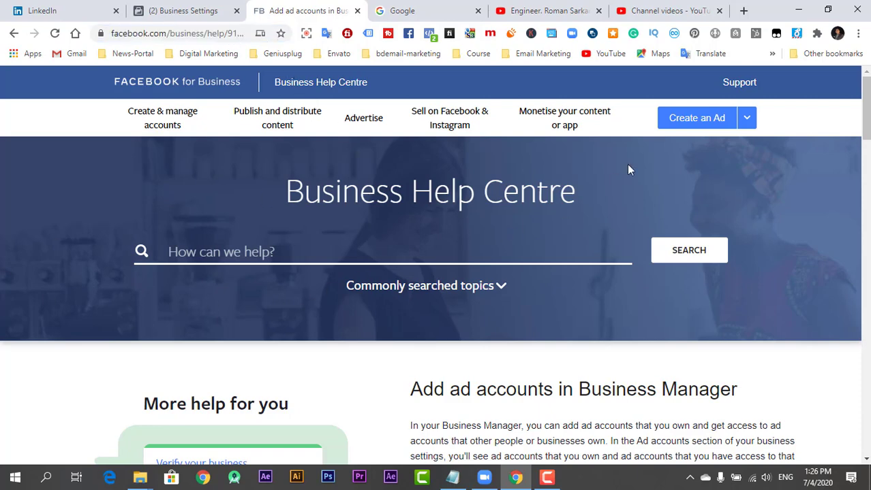
{"action": "left_click", "coordinate": [745, 120]}
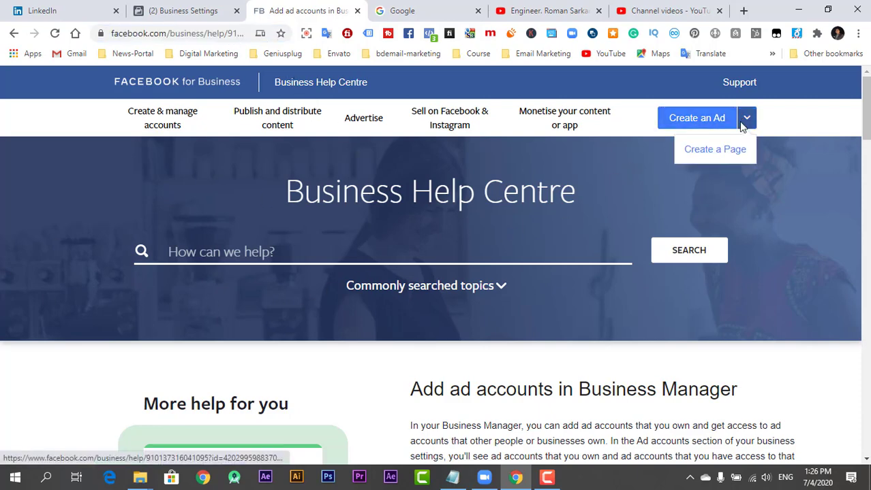
{"action": "left_click", "coordinate": [708, 150]}
{"action": "left_click", "coordinate": [692, 267]}
{"action": "left_click", "coordinate": [686, 130]}
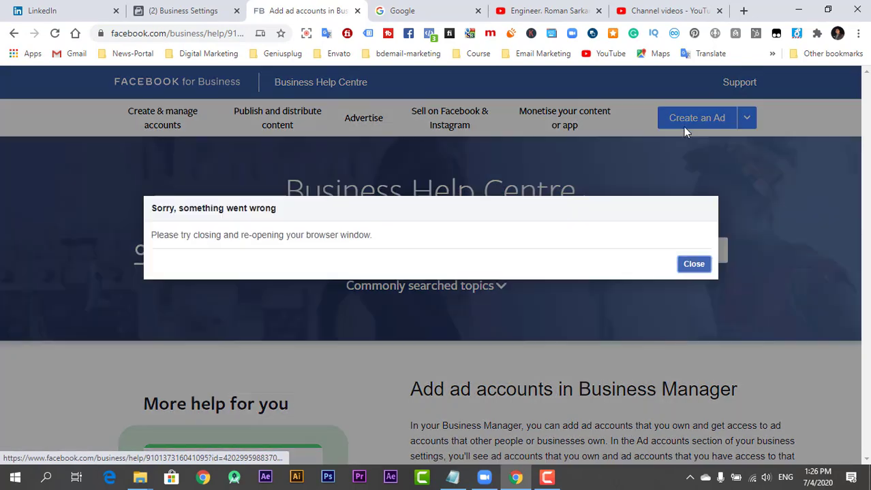
{"action": "left_click", "coordinate": [693, 265]}
{"action": "left_click", "coordinate": [692, 122]}
Reload the help page and start creating an ad to bring up the Promote dialog
{"action": "left_click", "coordinate": [54, 33]}
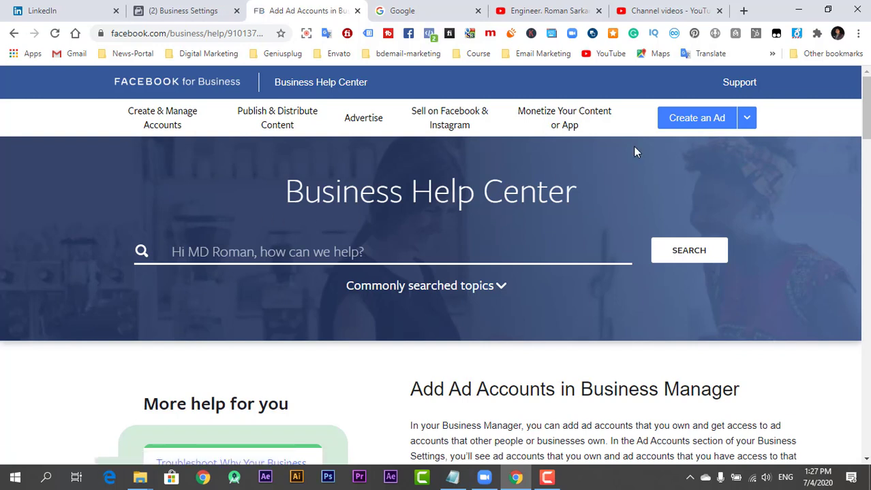
{"action": "left_click", "coordinate": [681, 125]}
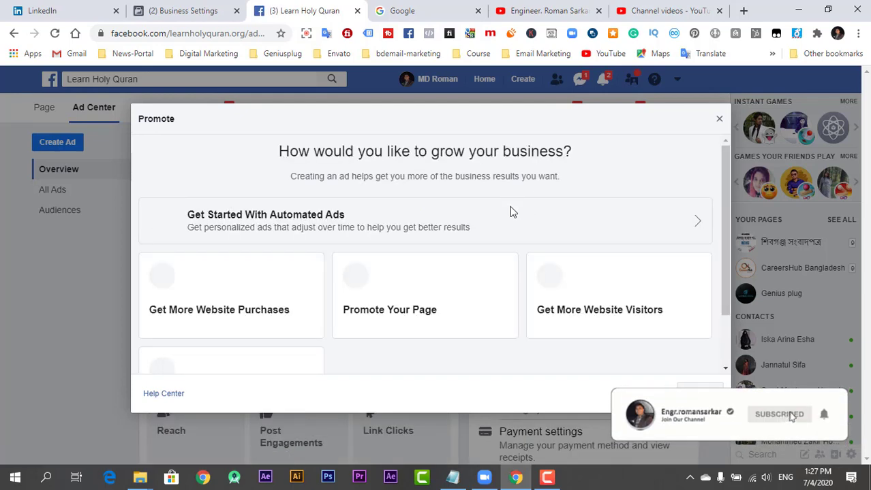
{"action": "scroll", "coordinate": [505, 220], "scroll_direction": "down", "scroll_amount": 2}
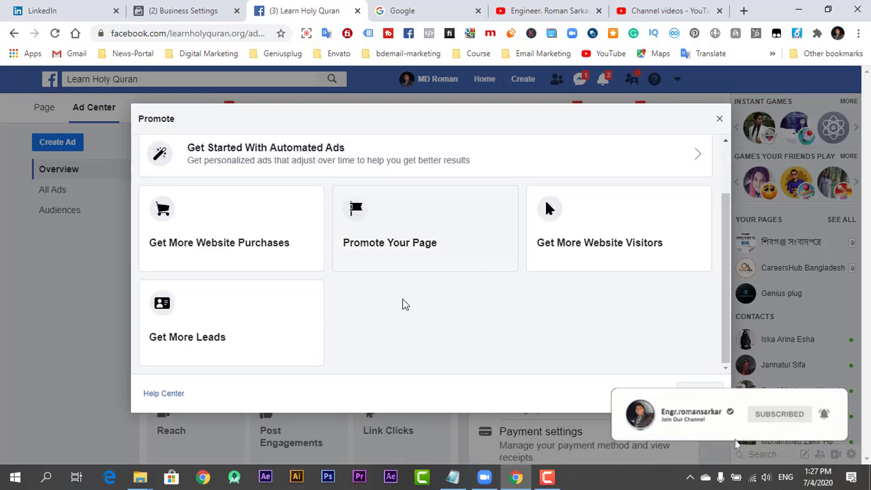
{"action": "scroll", "coordinate": [337, 337], "scroll_direction": "up", "scroll_amount": 2}
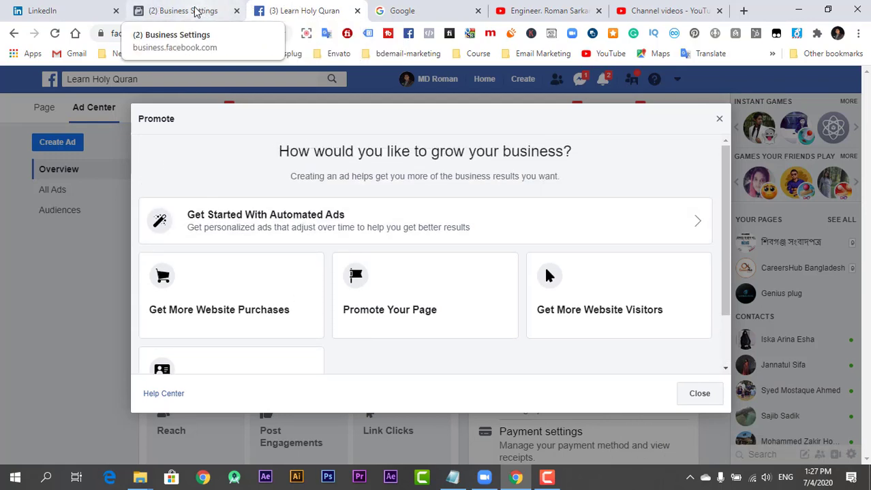
Return to the Business Settings tab and open its Ad Accounts section
{"action": "left_click", "coordinate": [13, 34]}
{"action": "left_click", "coordinate": [174, 10]}
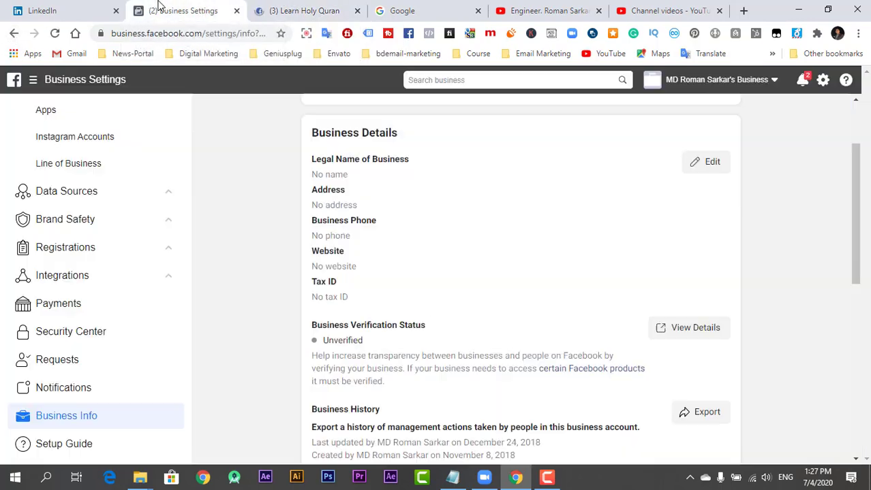
{"action": "scroll", "coordinate": [245, 196], "scroll_direction": "up", "scroll_amount": 2}
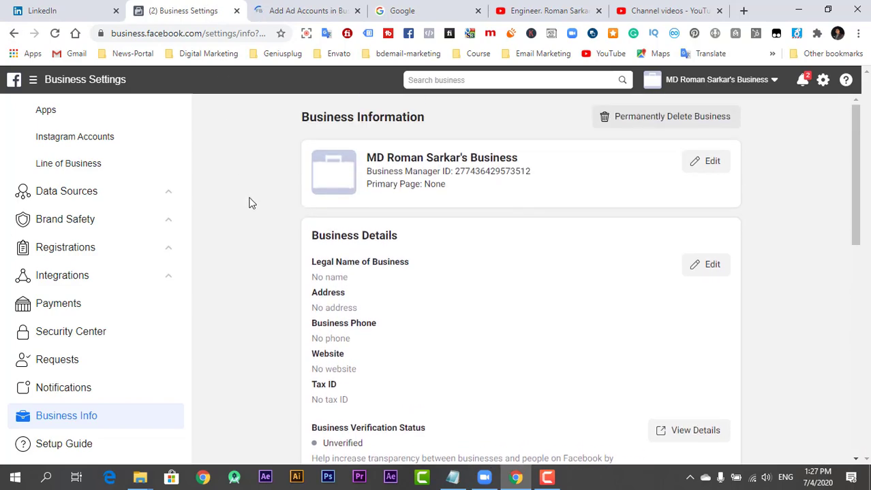
{"action": "scroll", "coordinate": [254, 205], "scroll_direction": "down", "scroll_amount": 4}
{"action": "scroll", "coordinate": [252, 204], "scroll_direction": "down", "scroll_amount": 1}
{"action": "scroll", "coordinate": [48, 205], "scroll_direction": "up", "scroll_amount": 3}
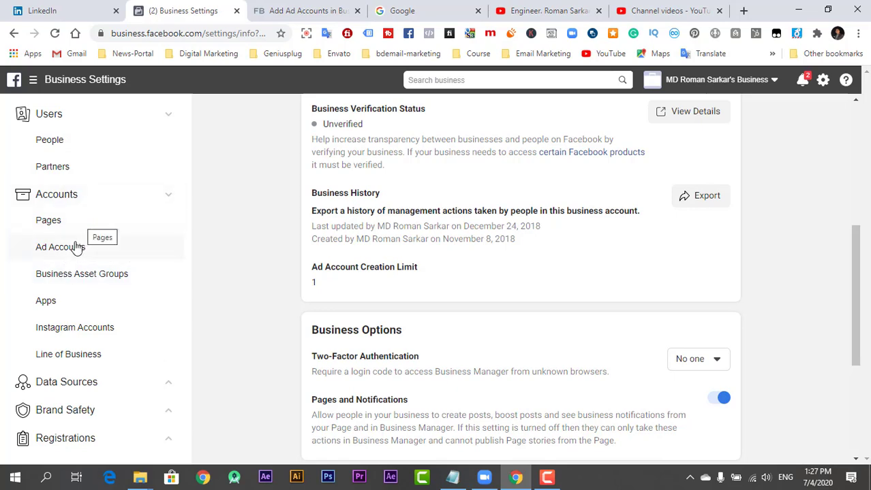
{"action": "left_click", "coordinate": [77, 247]}
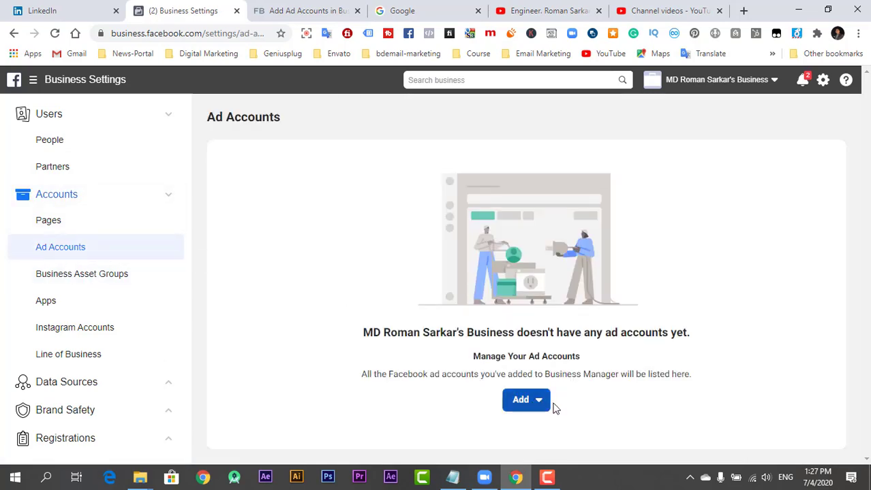
Start adding an existing ad account by ID, cancel it, and bring up the Add options again
{"action": "left_click", "coordinate": [525, 402]}
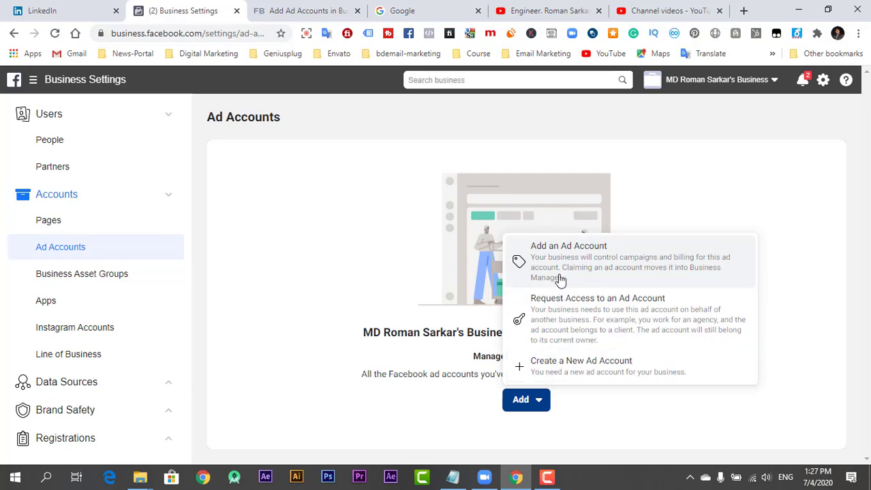
{"action": "left_click", "coordinate": [611, 256]}
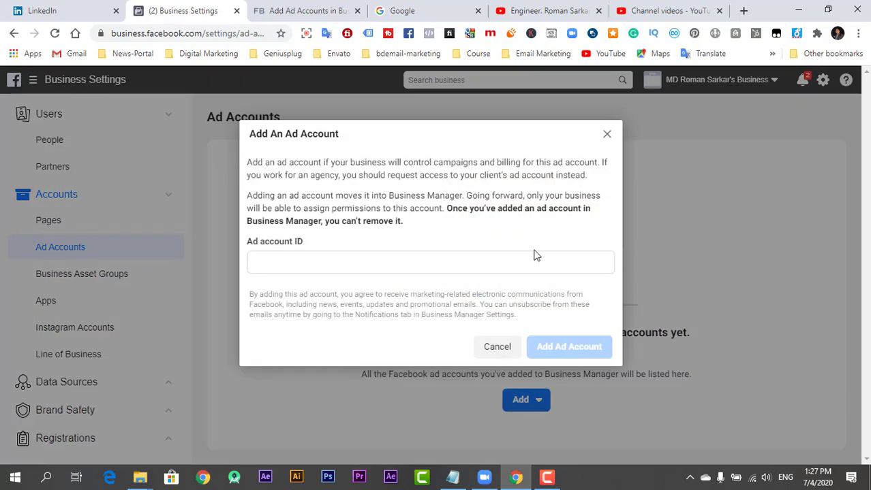
{"action": "left_click", "coordinate": [332, 265]}
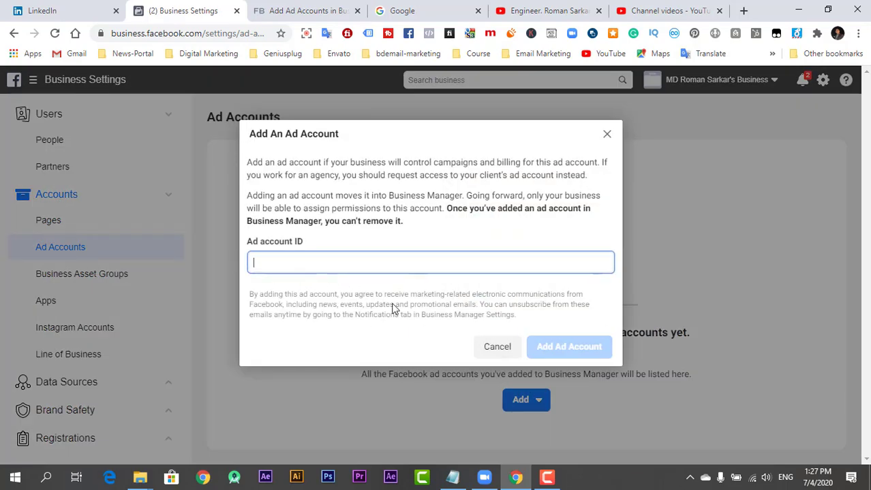
{"action": "left_click", "coordinate": [607, 136]}
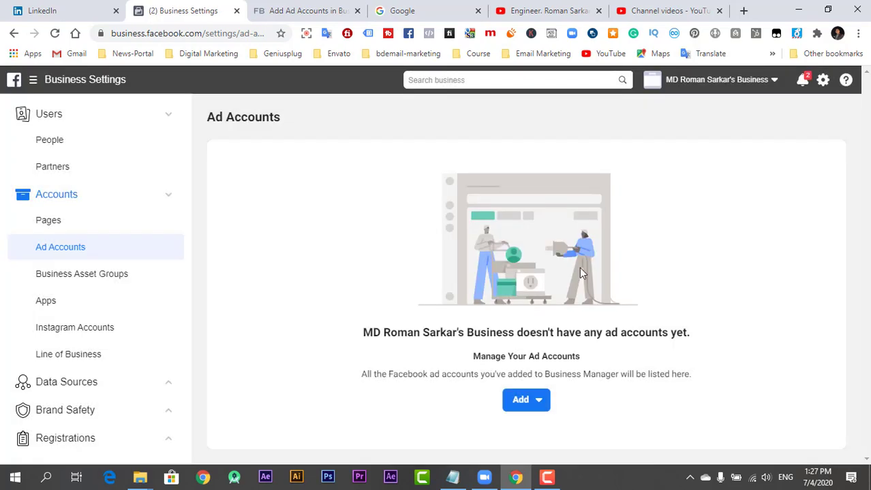
{"action": "left_click", "coordinate": [537, 406]}
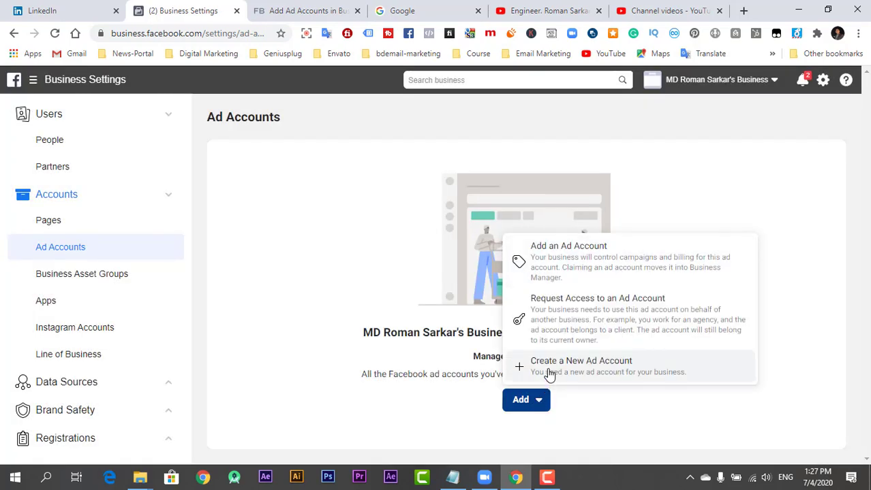
{"action": "left_click", "coordinate": [622, 371]}
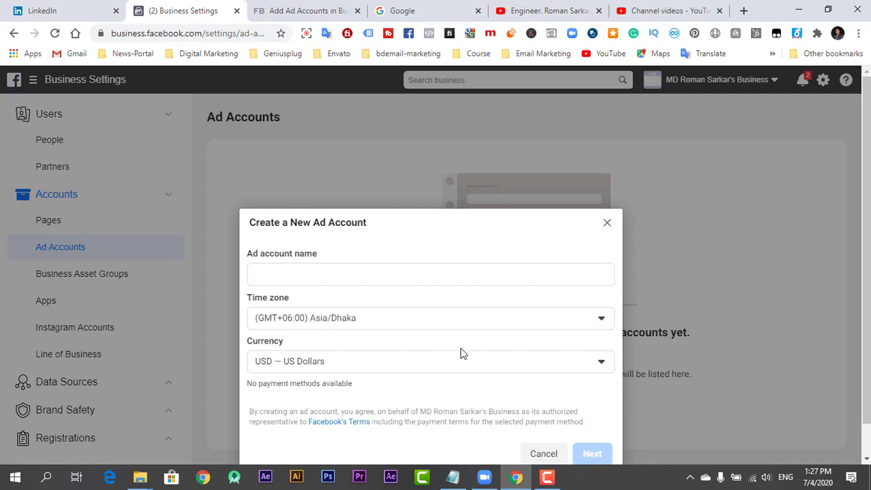
{"action": "left_click", "coordinate": [314, 237]}
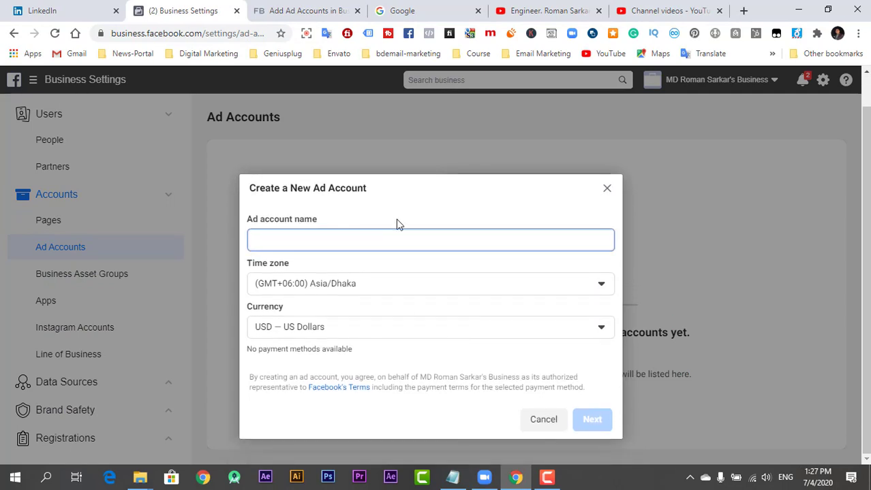
{"action": "left_click", "coordinate": [346, 337]}
{"action": "left_click", "coordinate": [345, 334]}
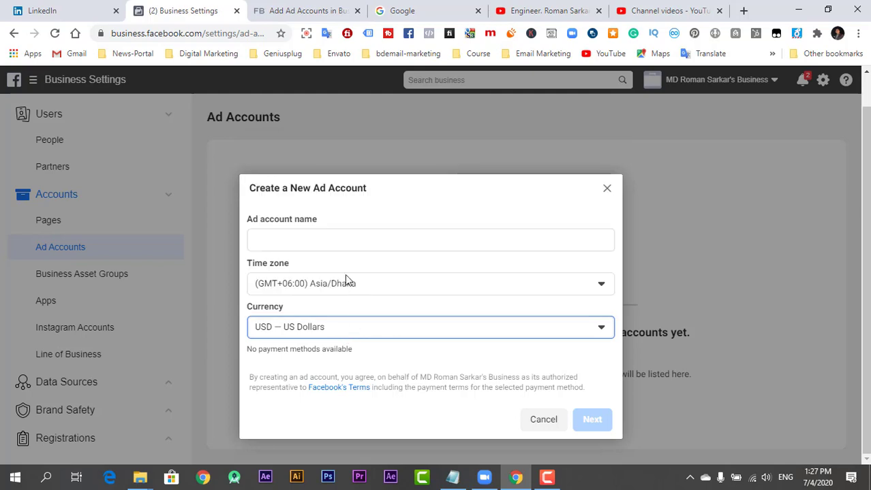
{"action": "left_click", "coordinate": [345, 276]}
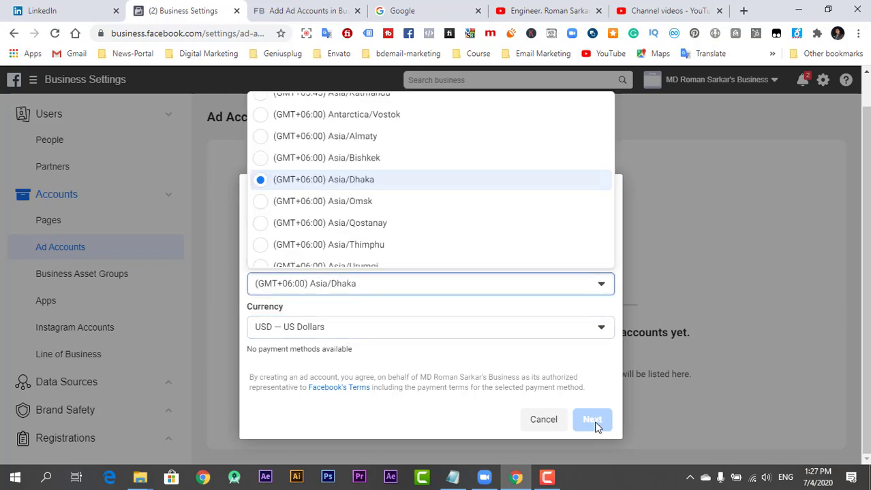
{"action": "left_click", "coordinate": [344, 242]}
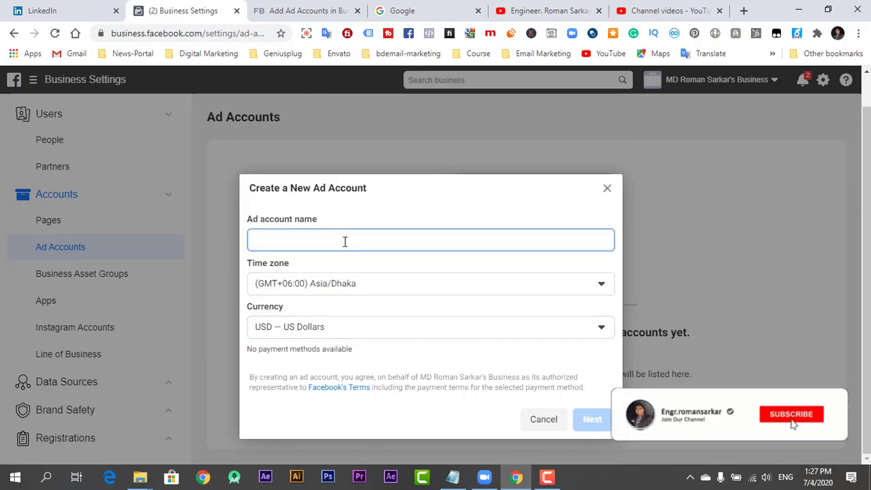
{"action": "type", "text": "Roman"}
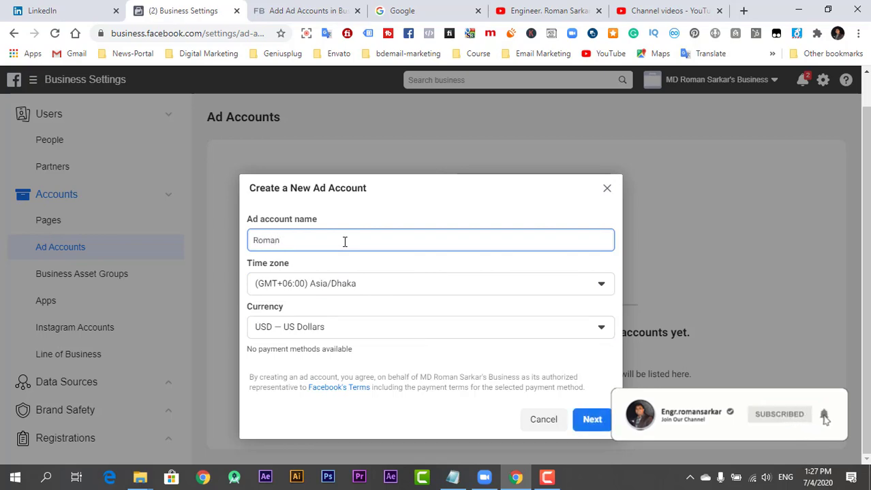
{"action": "left_click", "coordinate": [584, 418]}
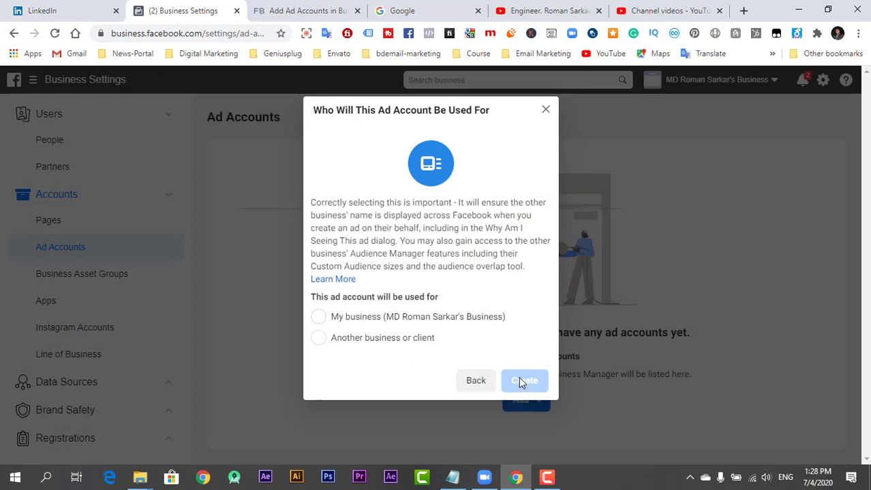
{"action": "left_click", "coordinate": [545, 110]}
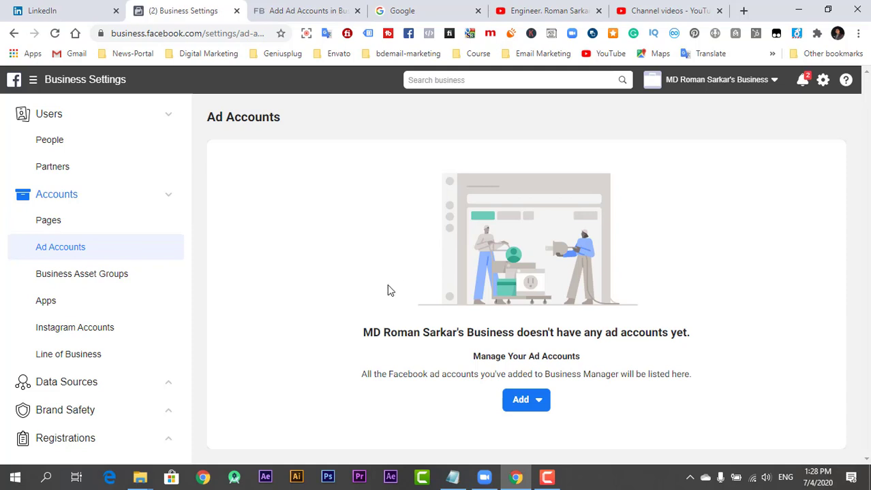
Switch to the browser's YouTube channel tab to show its Channelytics view stats
{"action": "left_click", "coordinate": [549, 13]}
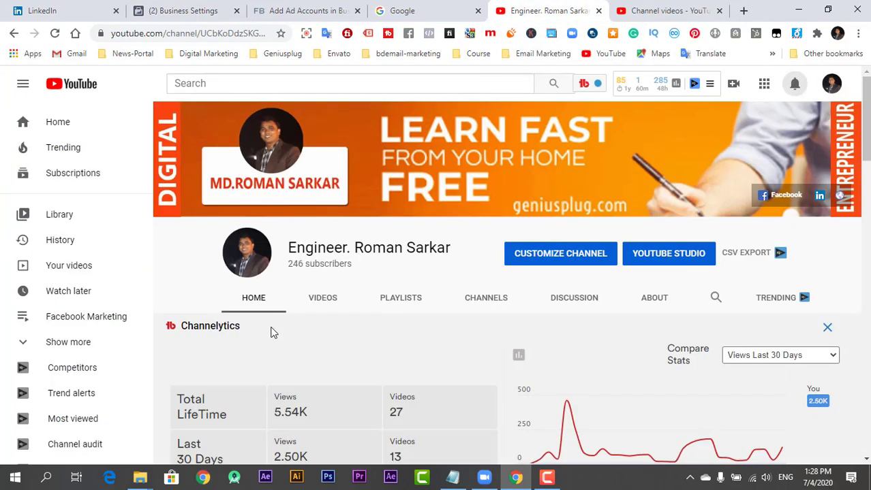